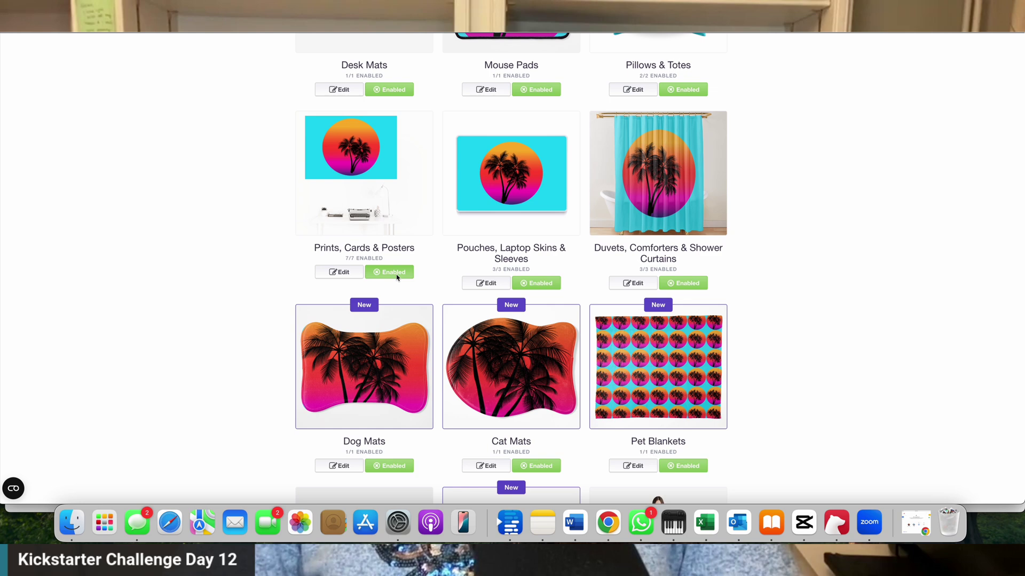
Turn off the Prints, Cards & Posters products for the palm-tree design.
{"action": "left_click", "coordinate": [395, 274]}
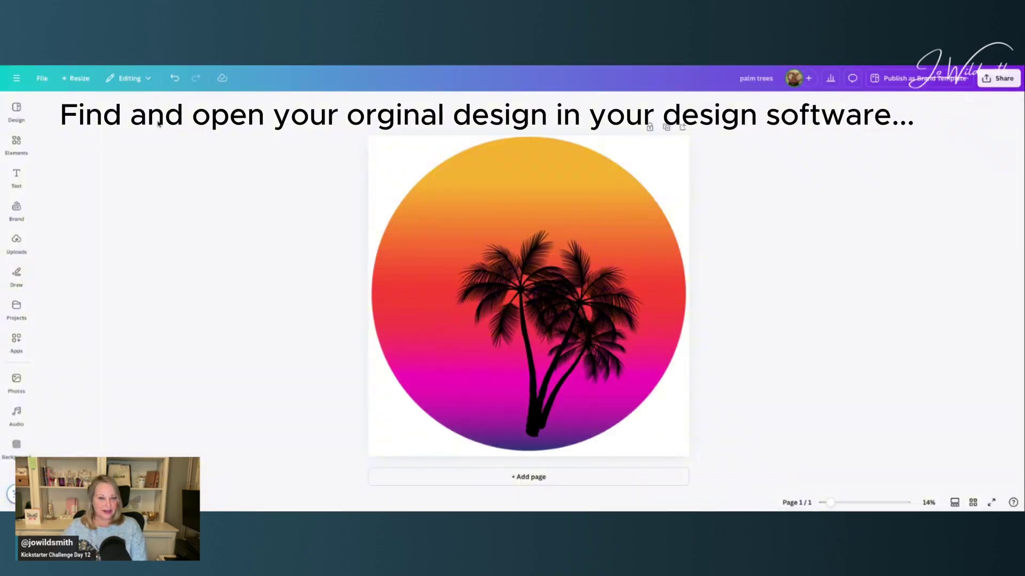
Make a custom-size copy of the palm trees design at width 1300 and height 900 px.
{"action": "left_click", "coordinate": [78, 80]}
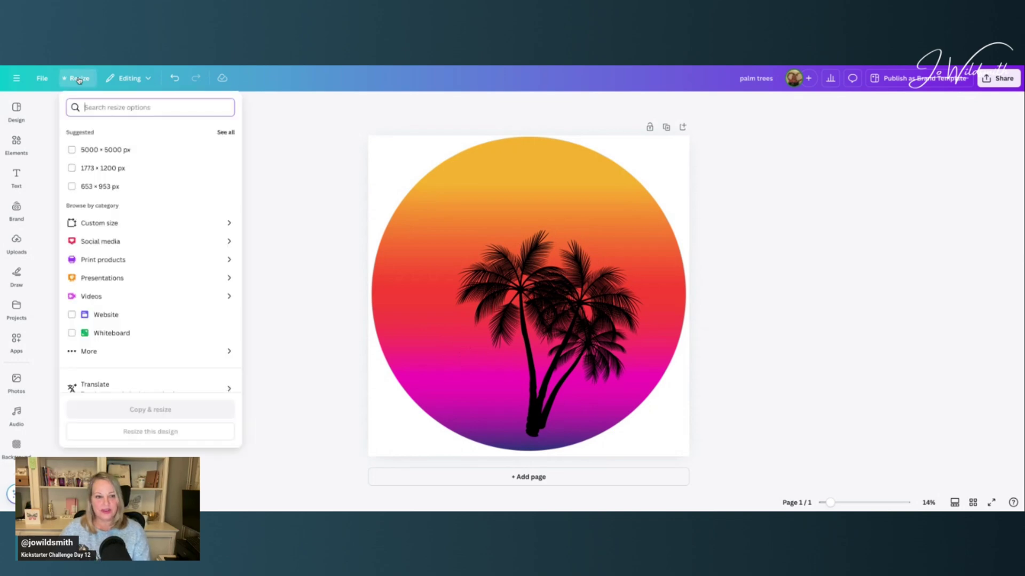
{"action": "left_click", "coordinate": [105, 222]}
{"action": "left_click", "coordinate": [112, 166]}
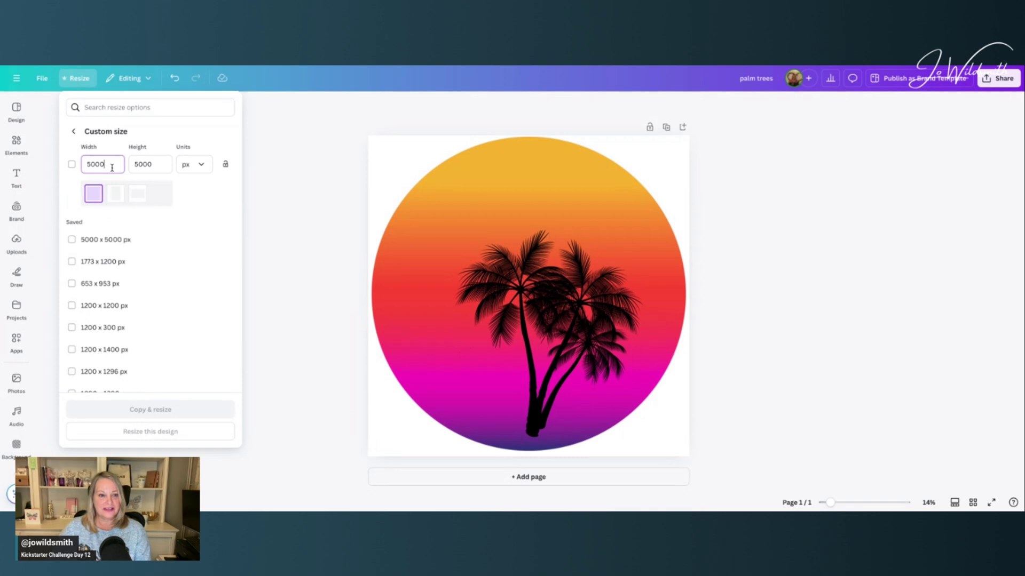
{"action": "left_click_drag", "start_coordinate": [112, 167], "coordinate": [83, 158]}
{"action": "type", "text": "13"}
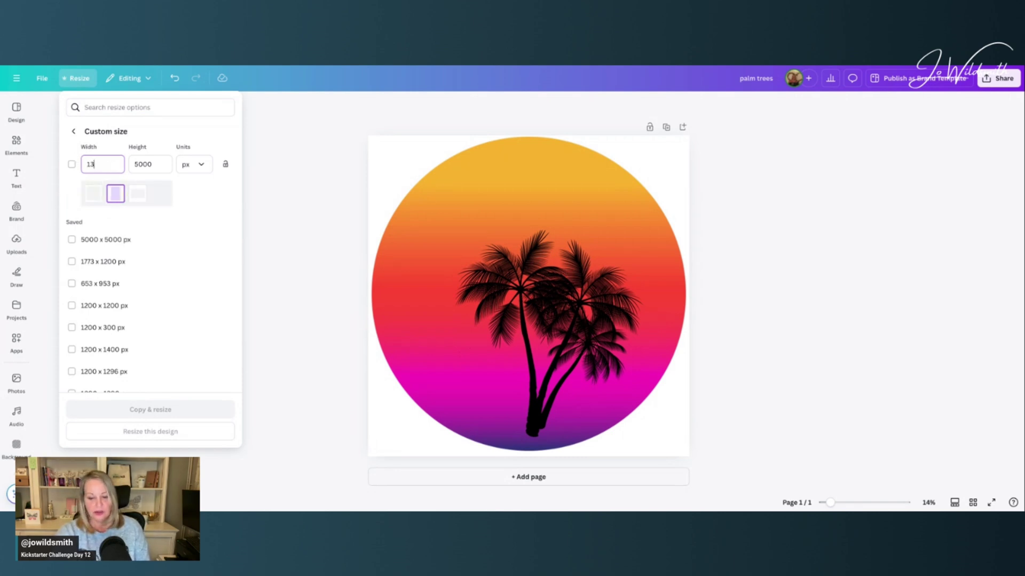
{"action": "type", "text": "00"}
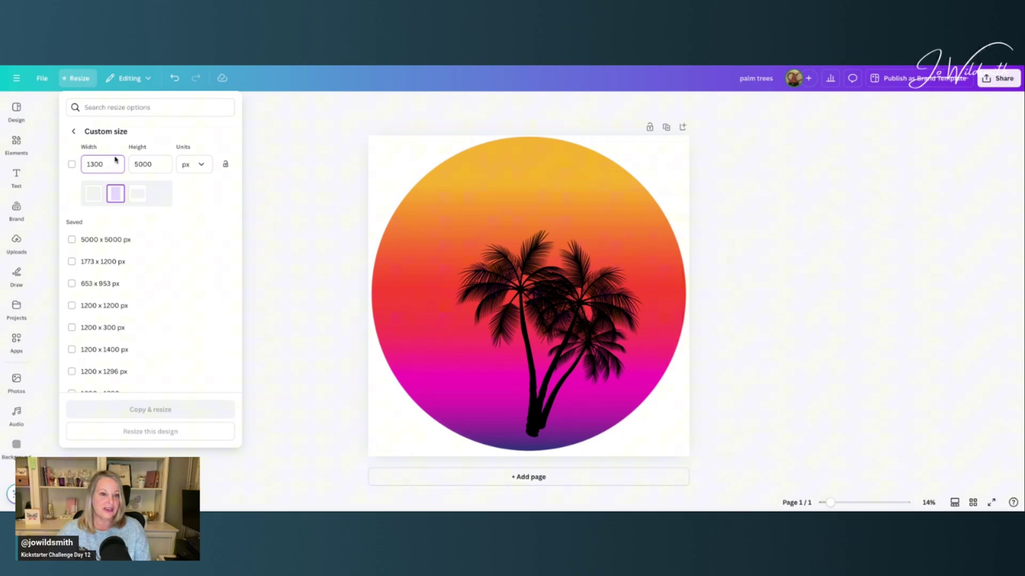
{"action": "key", "text": "Tab"}
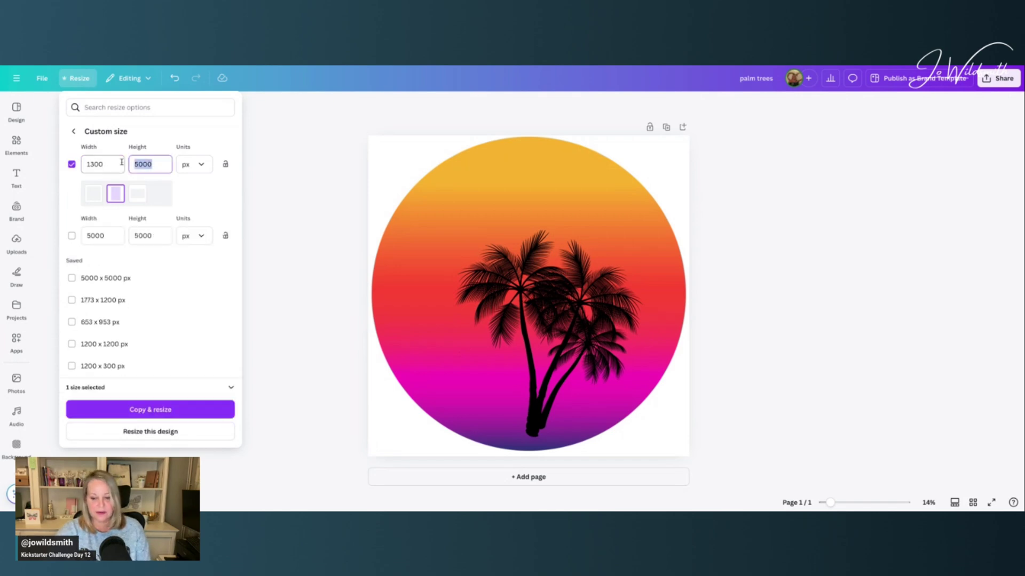
{"action": "type", "text": "900"}
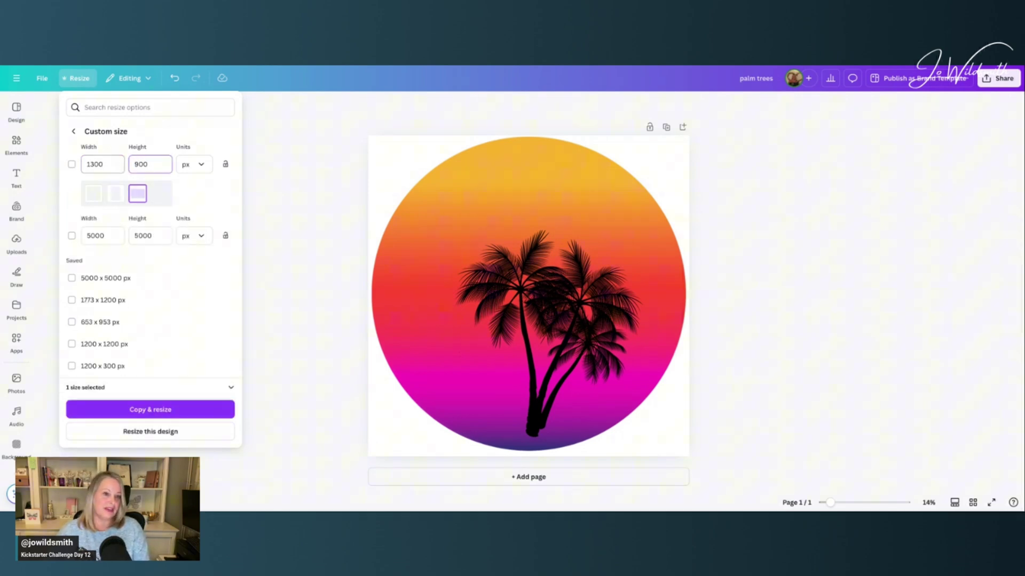
{"action": "left_click", "coordinate": [183, 415]}
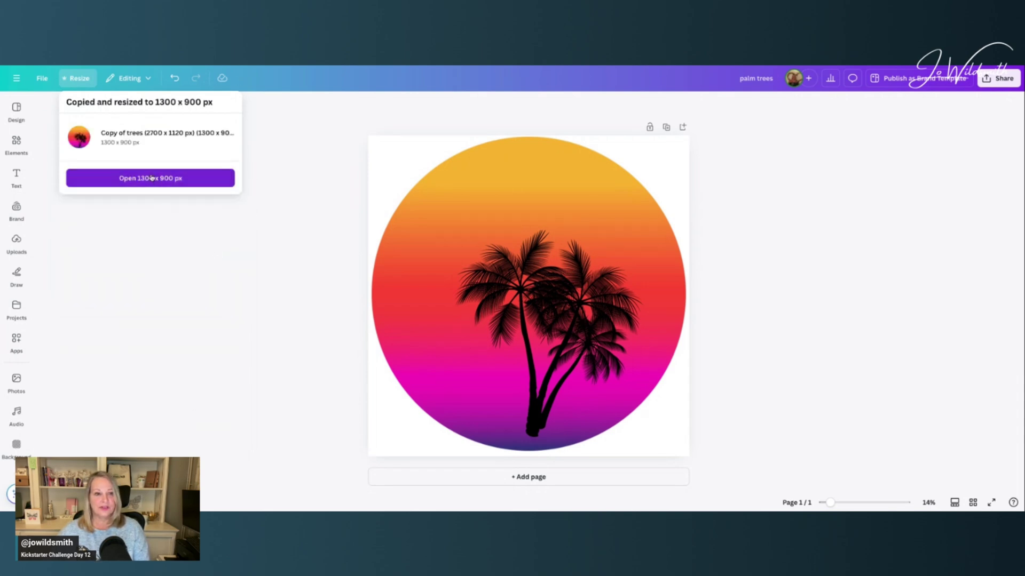
Open the 1300 × 900 copy and shrink the circle to fit the page, centred.
{"action": "left_click", "coordinate": [151, 177]}
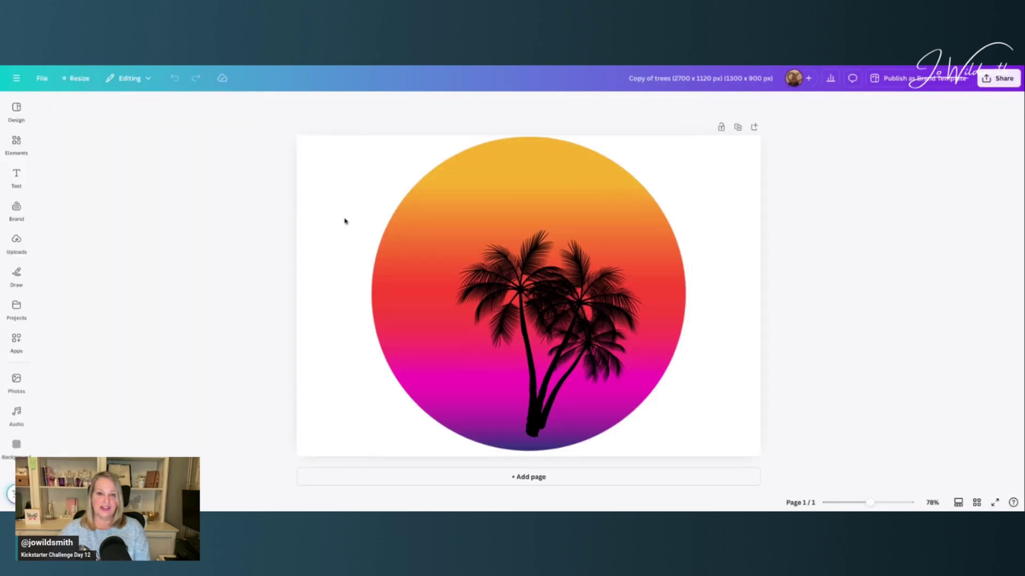
{"action": "left_click", "coordinate": [383, 151]}
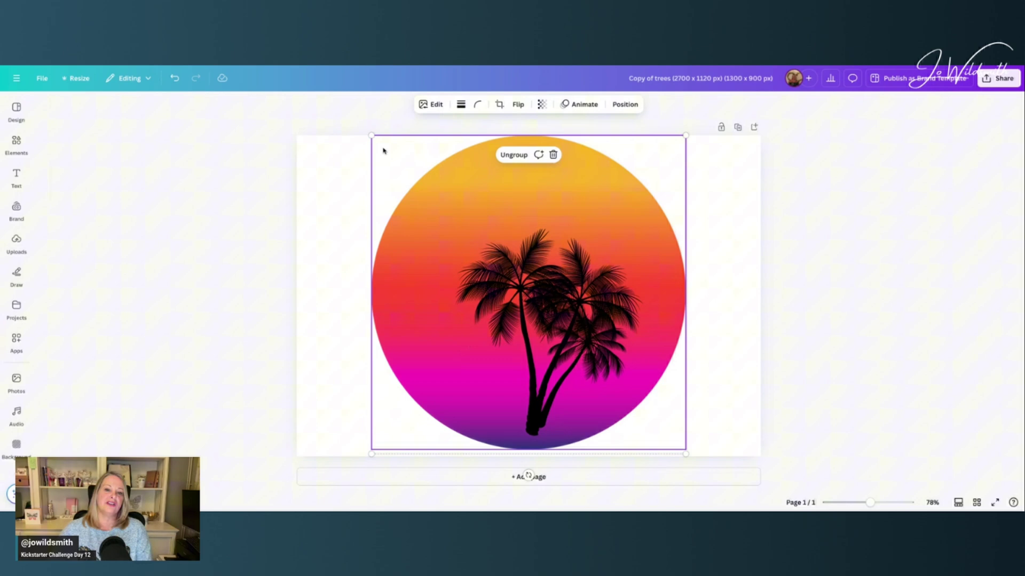
{"action": "left_click_drag", "start_coordinate": [373, 137], "coordinate": [395, 160]}
{"action": "left_click_drag", "start_coordinate": [512, 239], "coordinate": [498, 228]}
{"action": "left_click", "coordinate": [681, 238]}
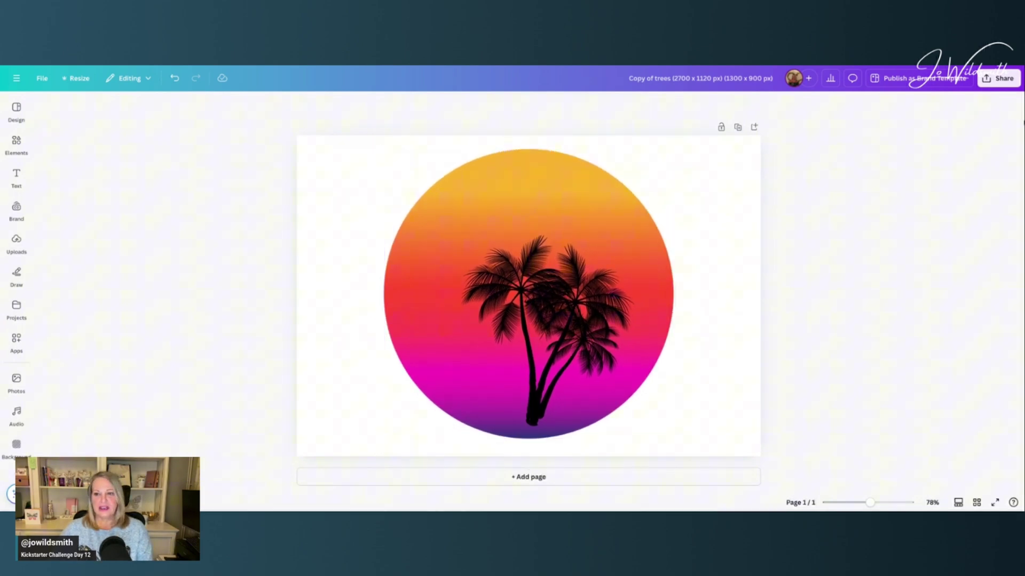
Download the design as a PNG with a transparent background.
{"action": "left_click", "coordinate": [998, 78]}
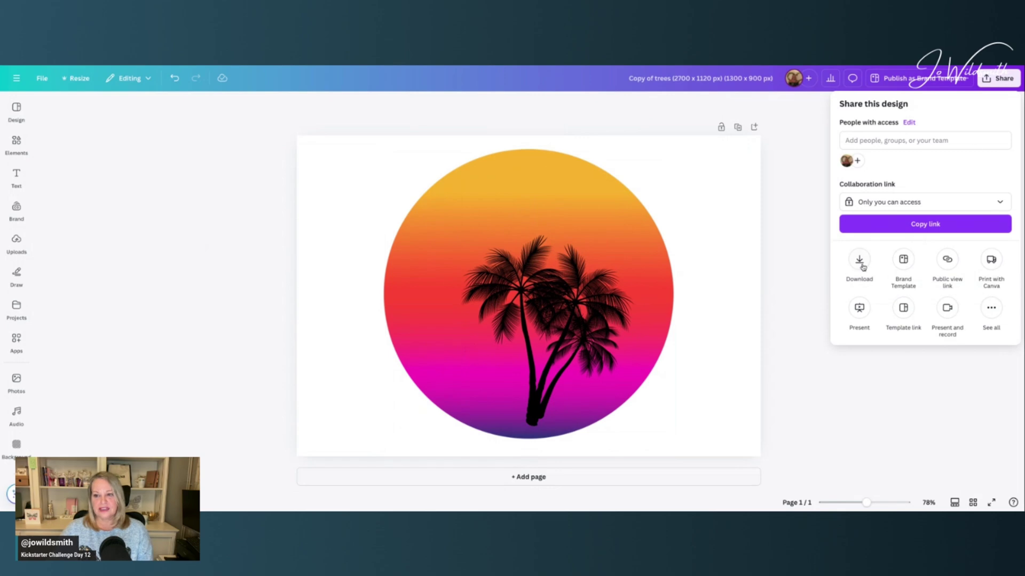
{"action": "left_click", "coordinate": [859, 260]}
{"action": "left_click", "coordinate": [843, 237]}
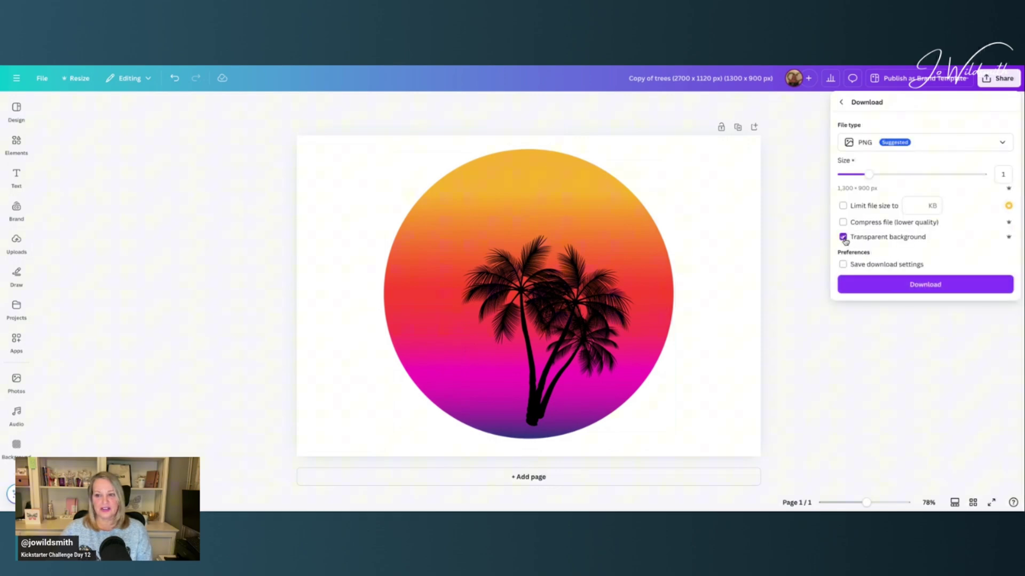
{"action": "left_click", "coordinate": [884, 284]}
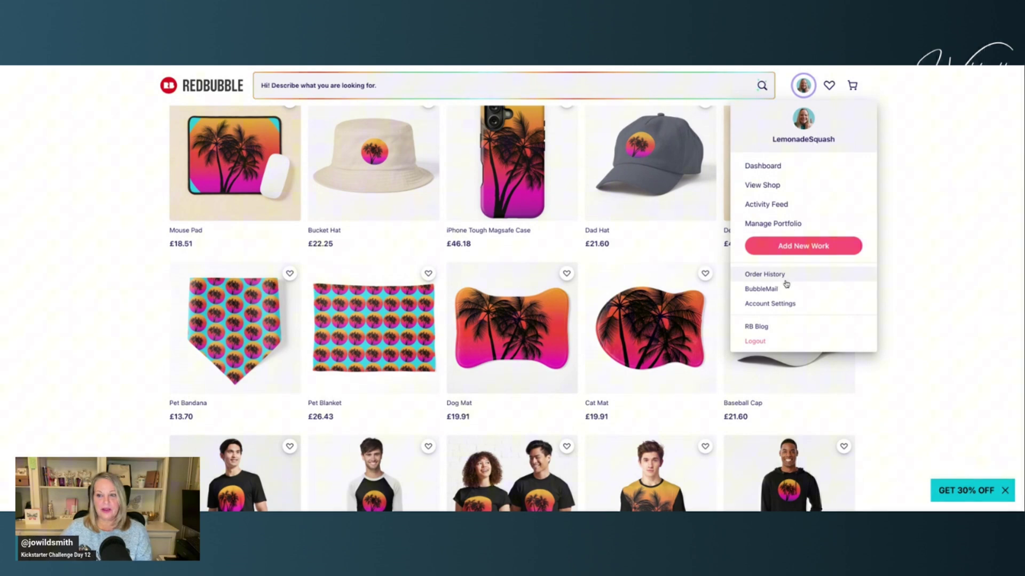
Open Palm Trees at Sunset from Manage Portfolio and edit its Prints, Cards & Posters artwork.
{"action": "left_click", "coordinate": [771, 224]}
{"action": "left_click", "coordinate": [715, 309]}
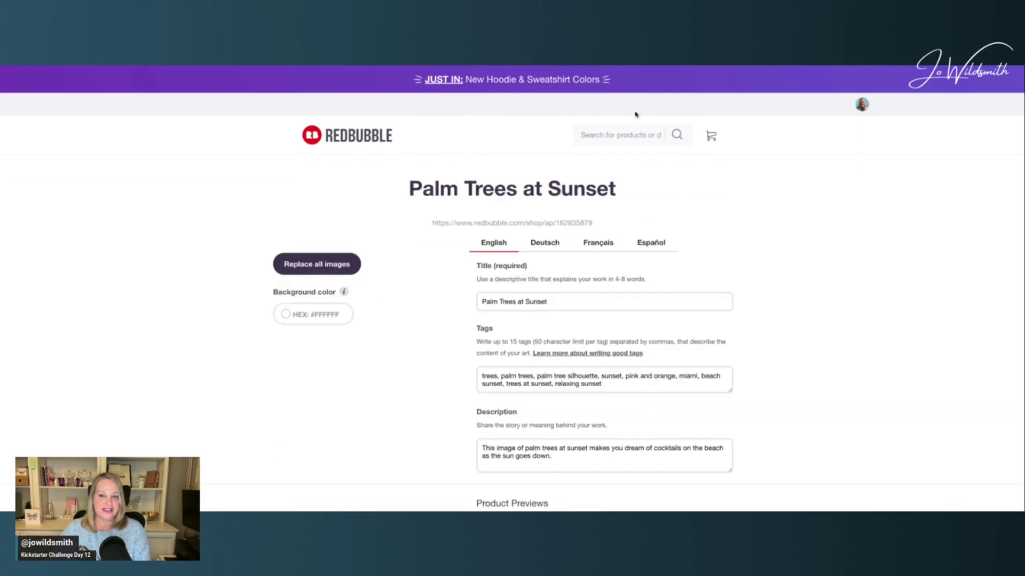
{"action": "scroll", "coordinate": [616, 172], "scroll_direction": "down", "scroll_amount": 15}
{"action": "scroll", "coordinate": [616, 173], "scroll_direction": "down", "scroll_amount": 10}
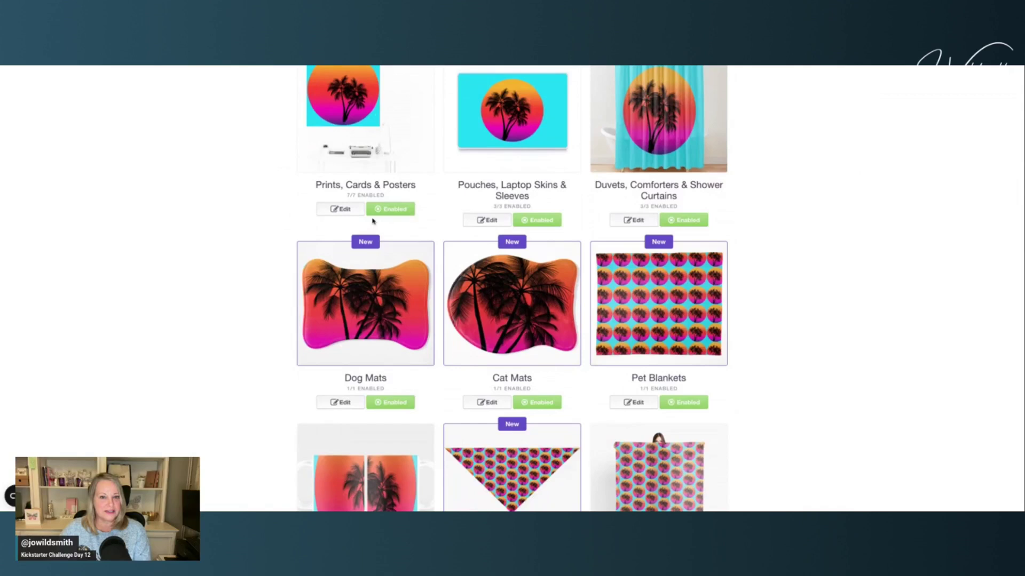
{"action": "left_click", "coordinate": [337, 209]}
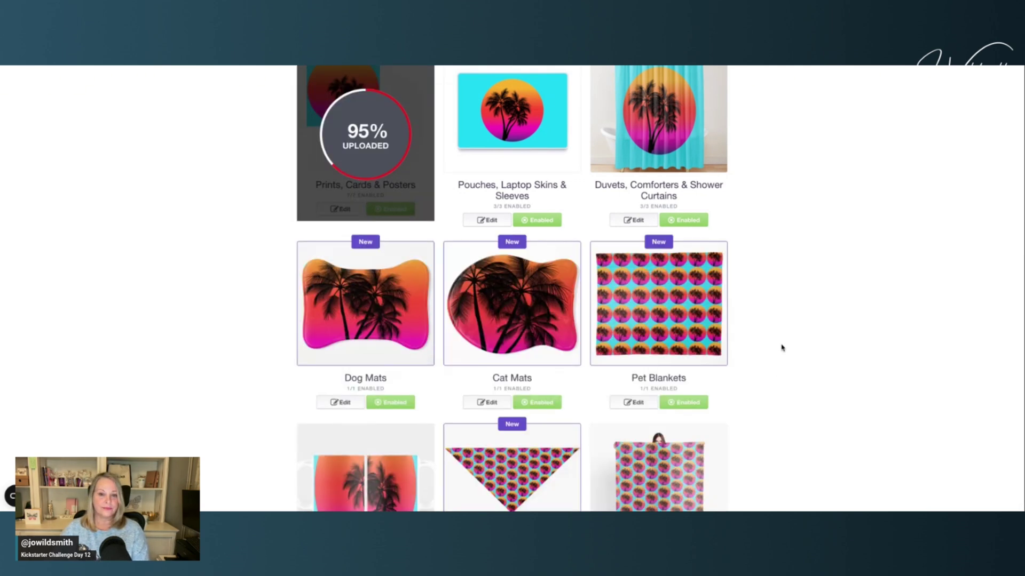
Open the Mugs artwork editor, then return to the square palm trees design in Canva.
{"action": "scroll", "coordinate": [781, 347], "scroll_direction": "up", "scroll_amount": 3}
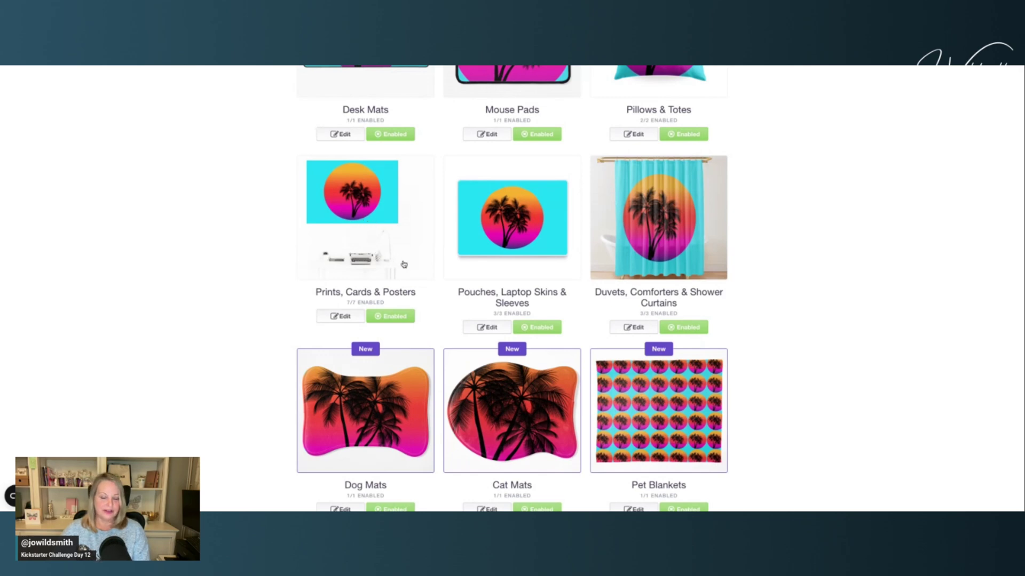
{"action": "scroll", "coordinate": [406, 264], "scroll_direction": "down", "scroll_amount": 4}
{"action": "scroll", "coordinate": [409, 265], "scroll_direction": "up", "scroll_amount": 1}
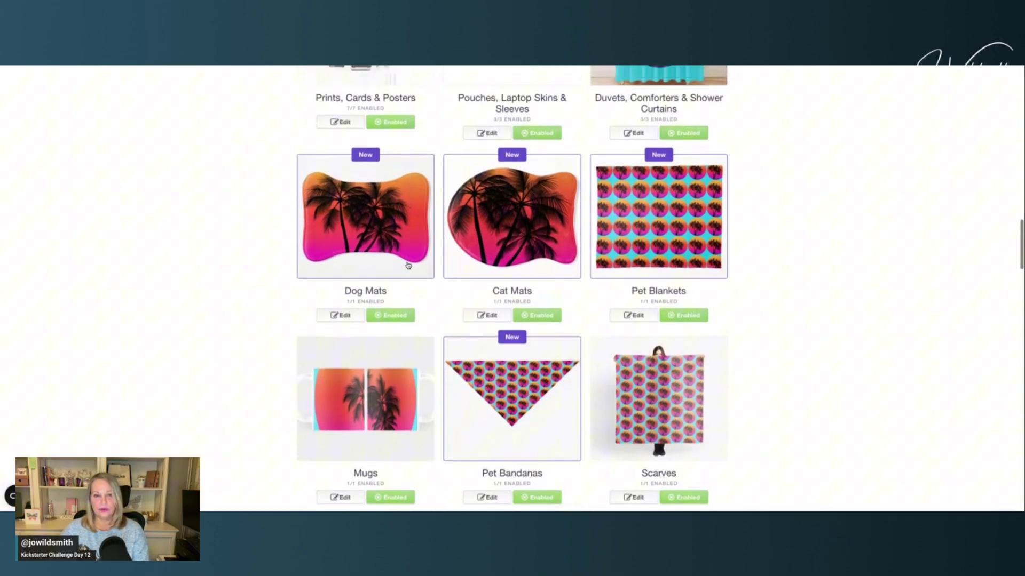
{"action": "scroll", "coordinate": [327, 295], "scroll_direction": "down", "scroll_amount": 4}
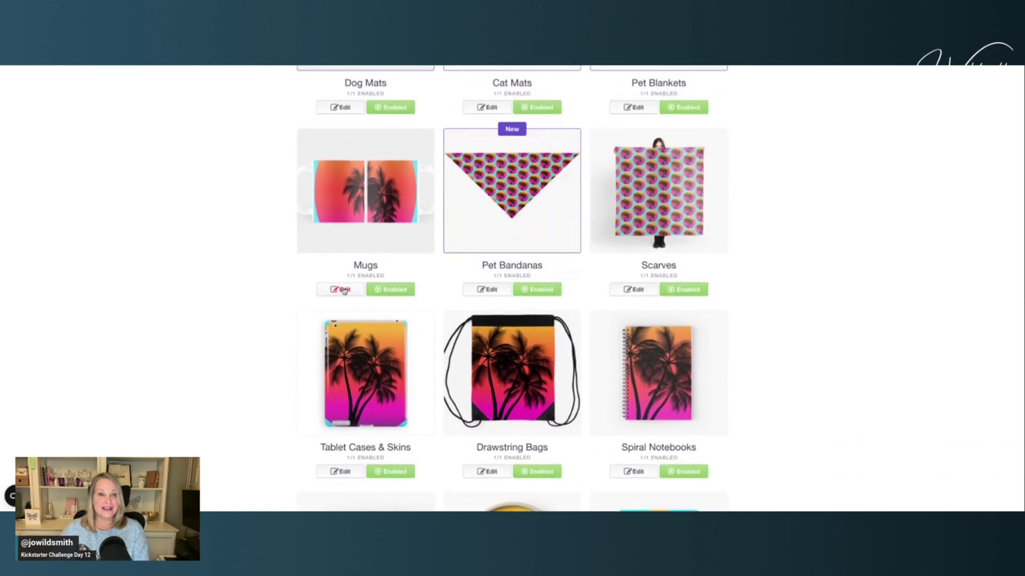
{"action": "left_click", "coordinate": [344, 290]}
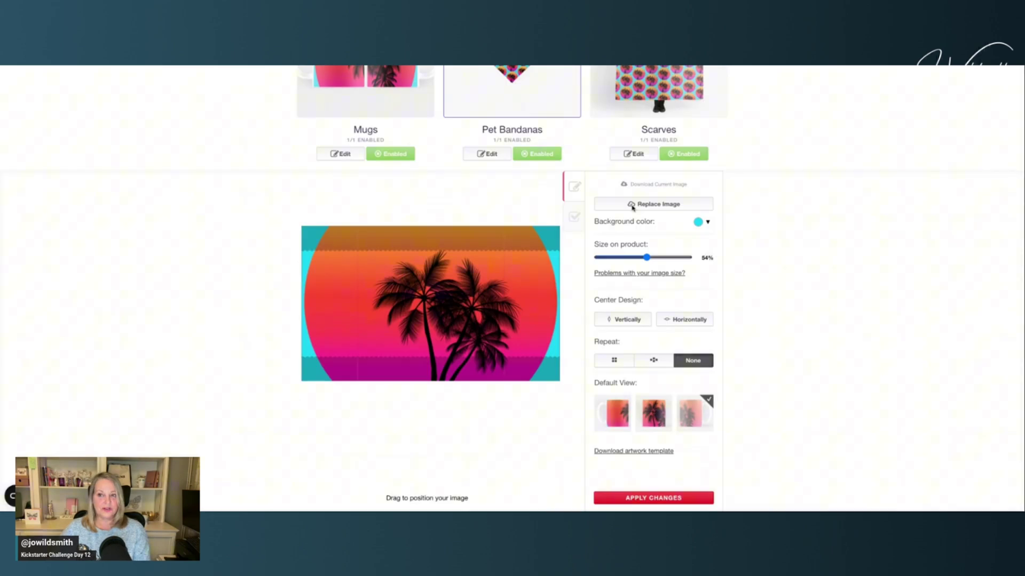
{"action": "left_click", "coordinate": [775, 65]}
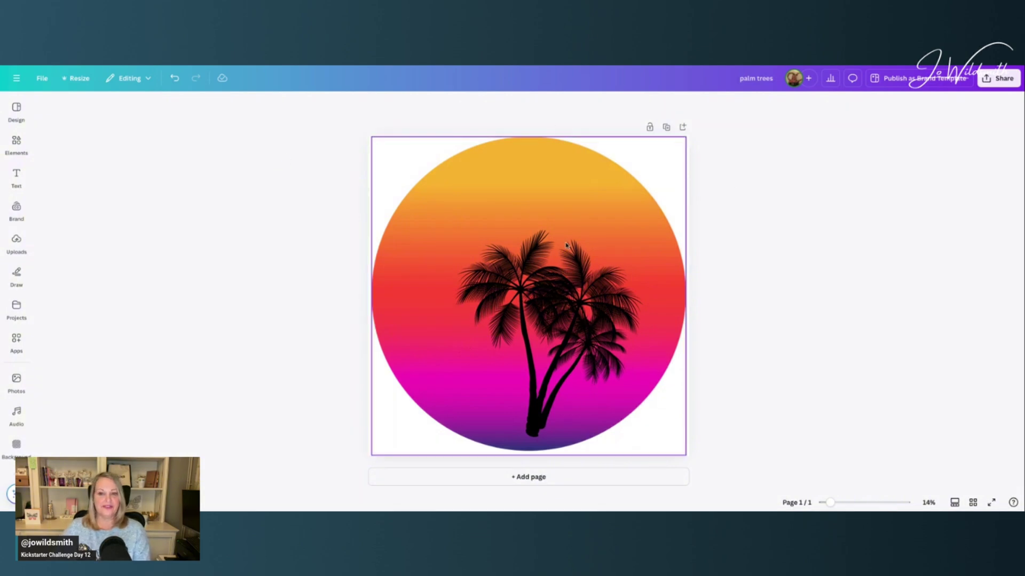
Make a custom-size copy of the design at width 2700 and height 1120 px.
{"action": "left_click", "coordinate": [72, 79]}
{"action": "left_click", "coordinate": [102, 224]}
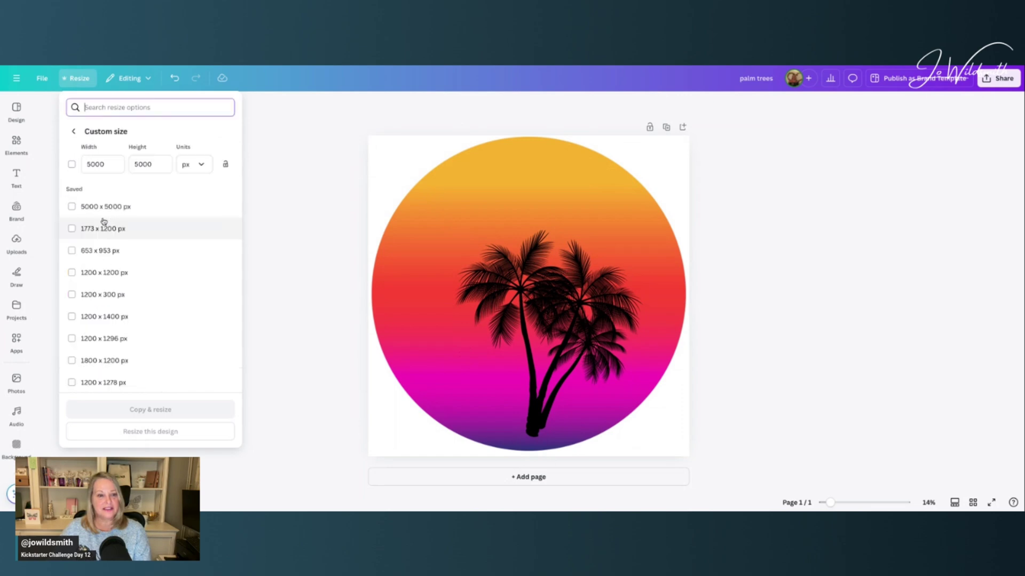
{"action": "double_click", "coordinate": [100, 164]}
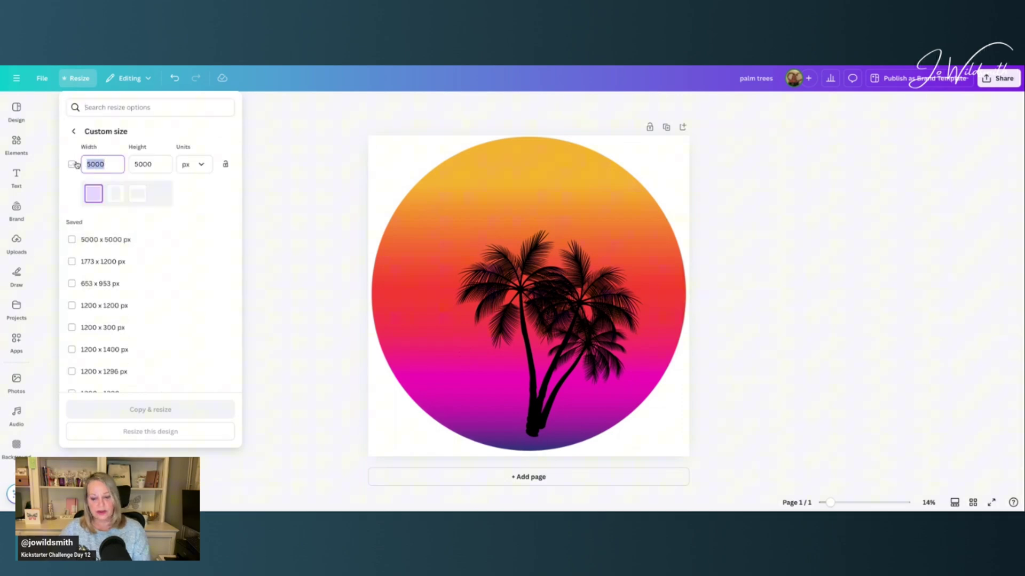
{"action": "type", "text": "27"}
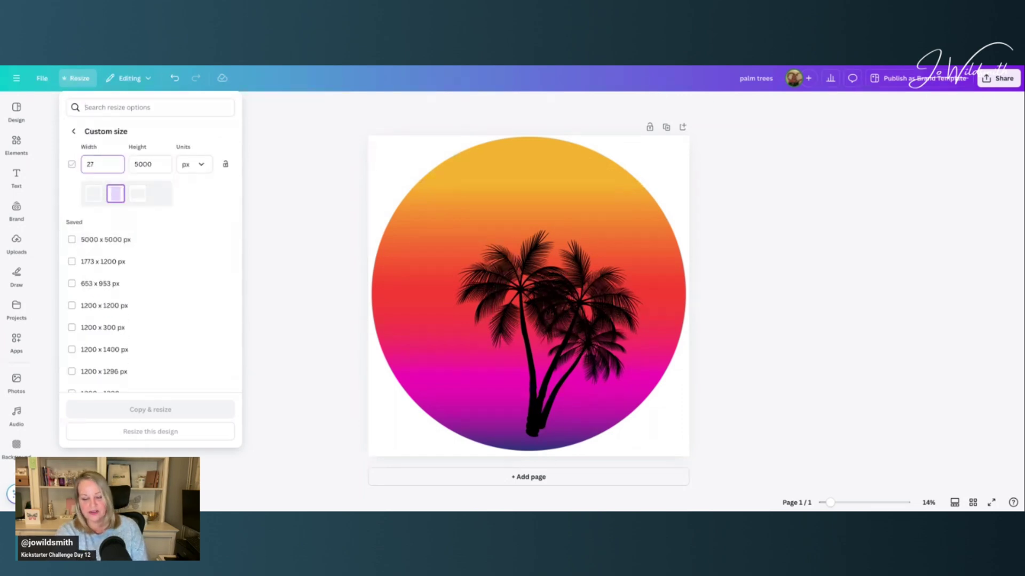
{"action": "type", "text": "00"}
{"action": "left_click", "coordinate": [154, 164]}
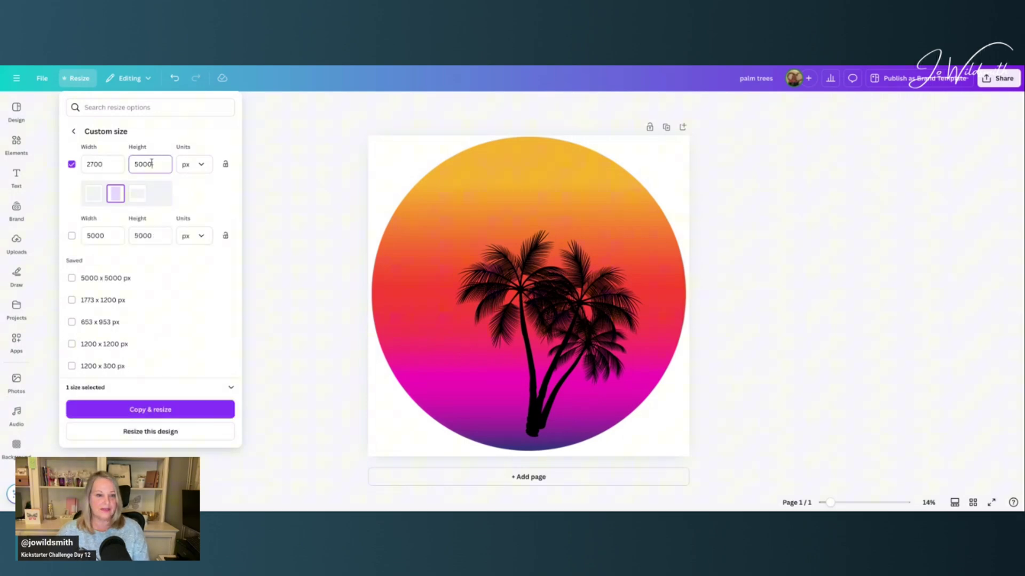
{"action": "left_click_drag", "start_coordinate": [155, 164], "coordinate": [135, 163]}
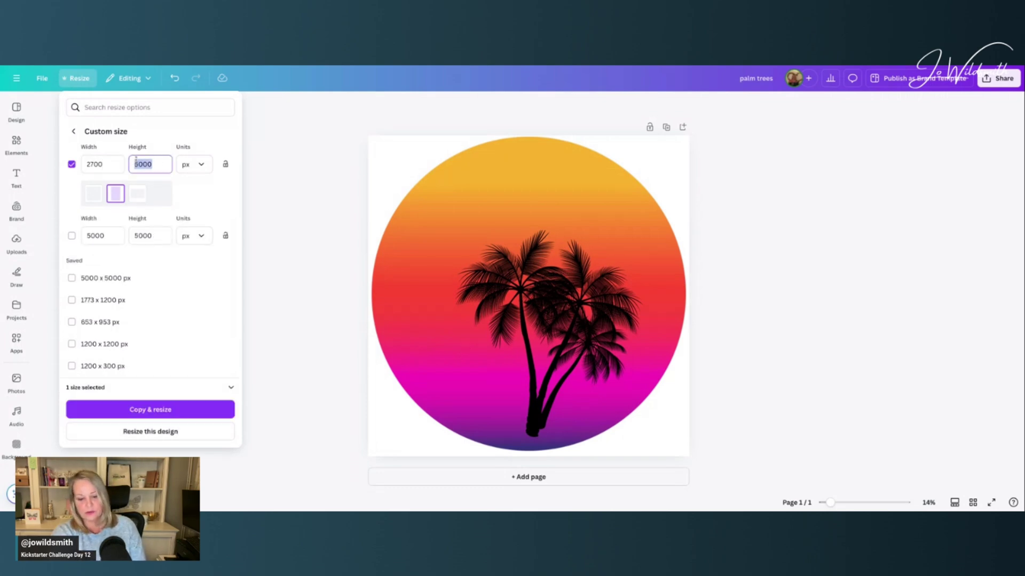
{"action": "type", "text": "1120"}
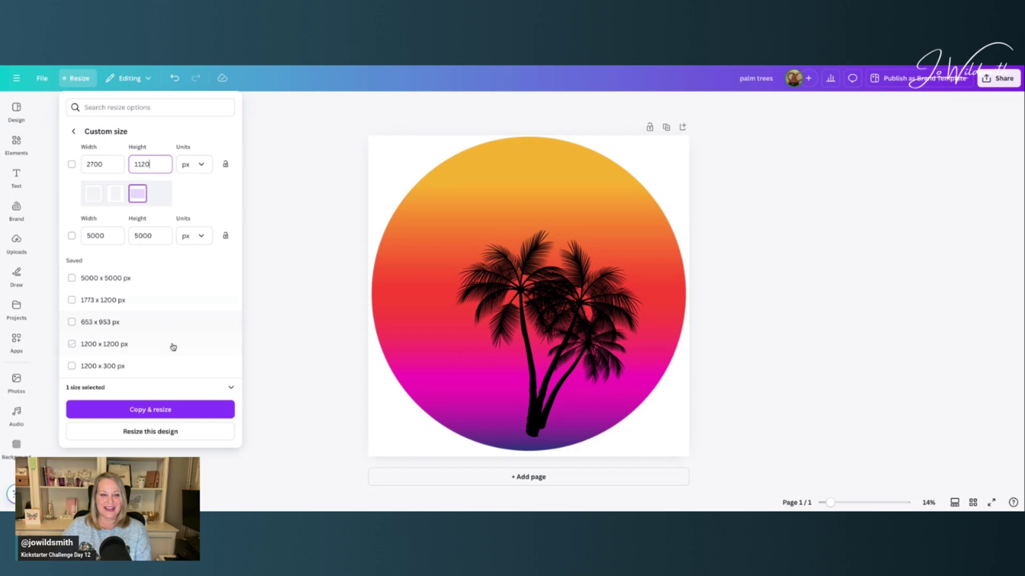
{"action": "left_click", "coordinate": [171, 410]}
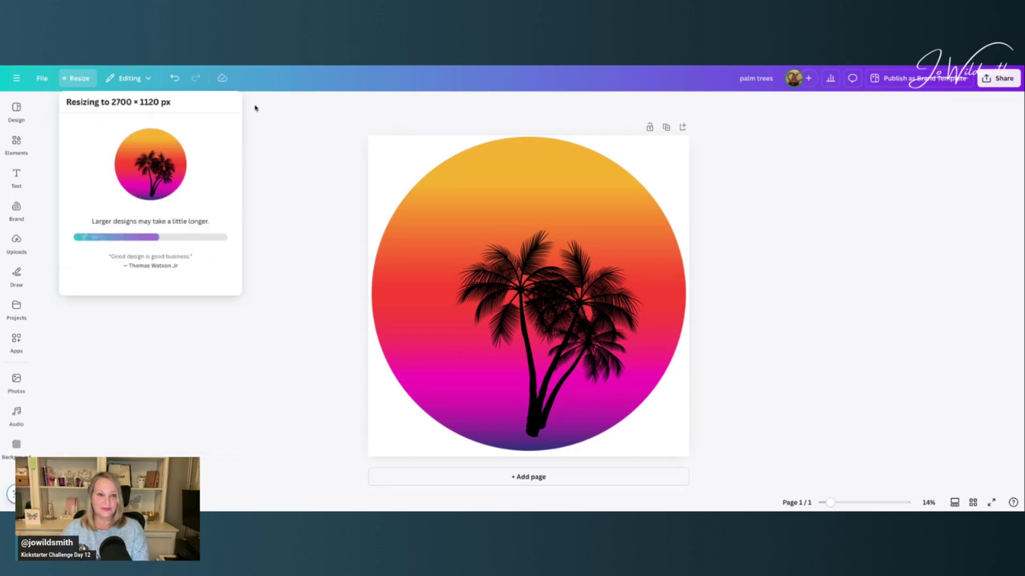
In the 2700 × 1120 copy, move the sunset circle left and make it slightly smaller.
{"action": "left_click", "coordinate": [179, 178]}
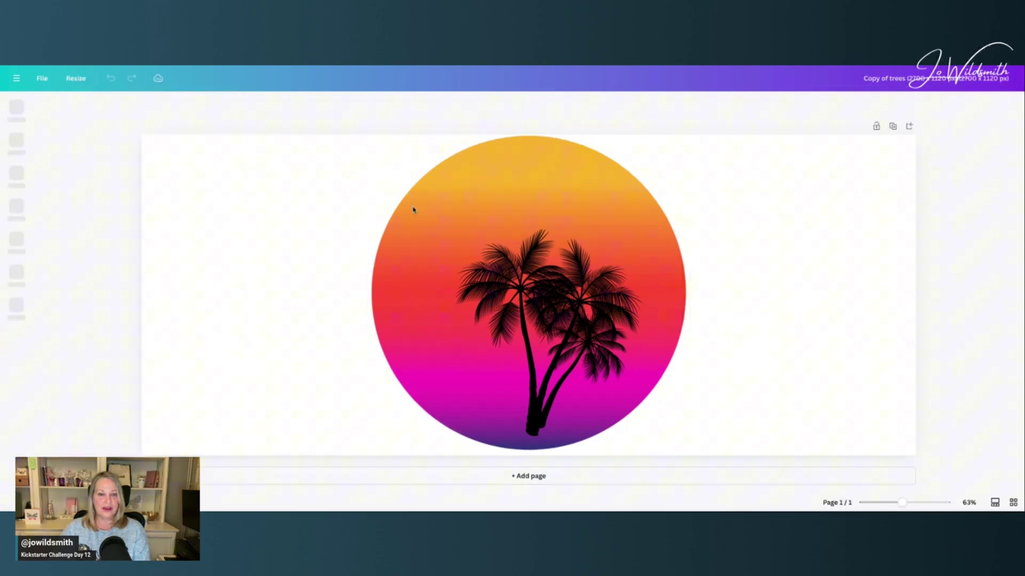
{"action": "left_click_drag", "start_coordinate": [583, 241], "coordinate": [377, 235]}
{"action": "left_click_drag", "start_coordinate": [165, 131], "coordinate": [169, 145]}
{"action": "left_click_drag", "start_coordinate": [241, 201], "coordinate": [237, 196]}
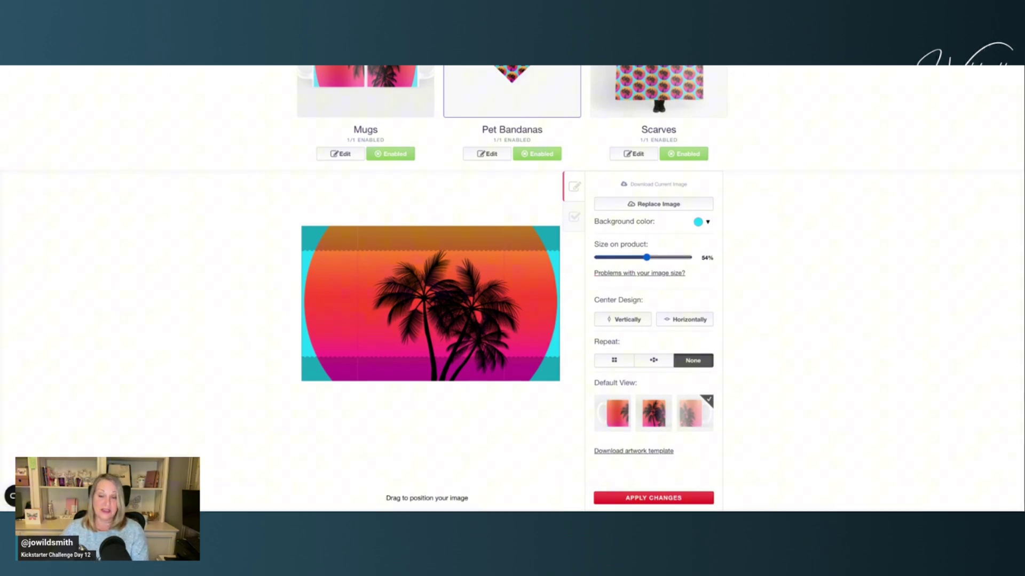
Set the mug design's Size on product to 21% and place it on the mug's left side.
{"action": "left_click_drag", "start_coordinate": [646, 259], "coordinate": [617, 261]}
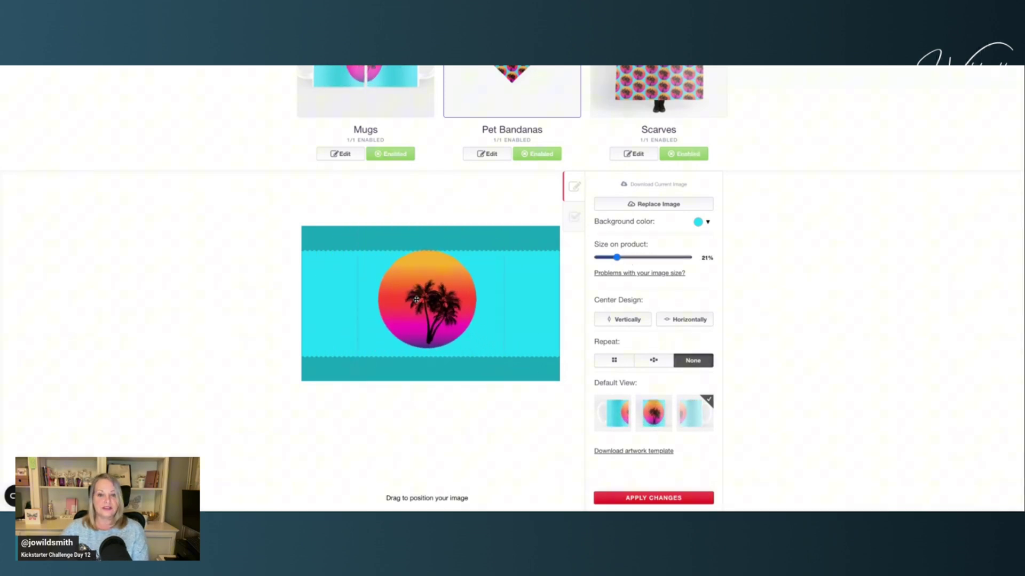
{"action": "left_click_drag", "start_coordinate": [416, 300], "coordinate": [465, 310]}
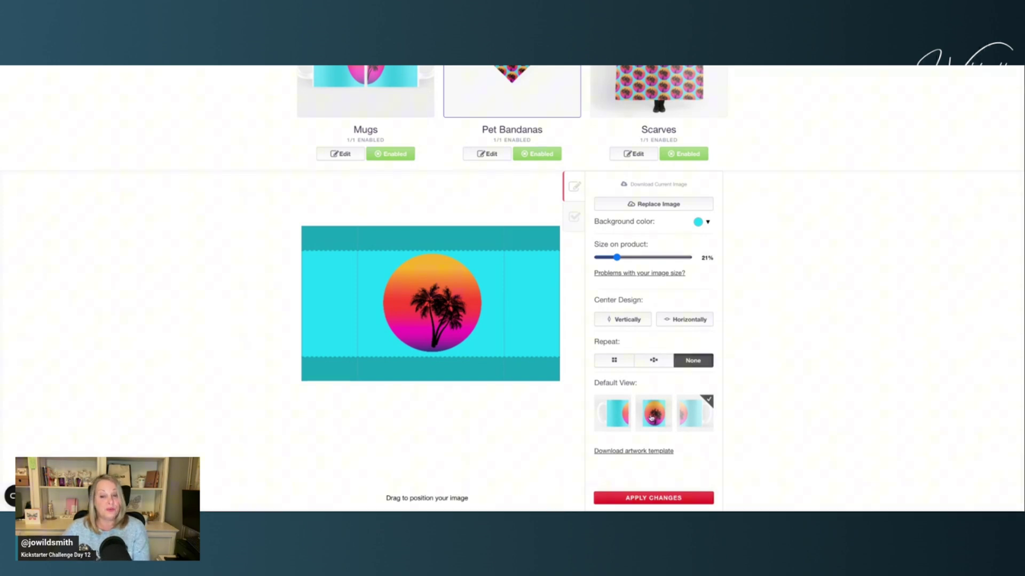
{"action": "left_click_drag", "start_coordinate": [427, 303], "coordinate": [355, 303]}
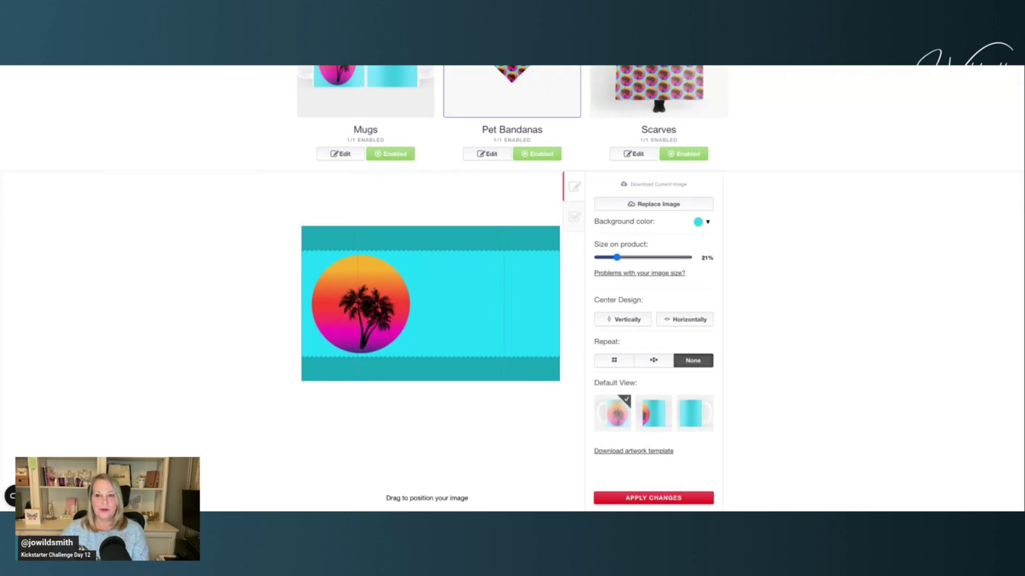
Add a duplicate sunset circle on the right and download as a transparent-background PNG.
{"action": "key", "text": "ctrl+Tab"}
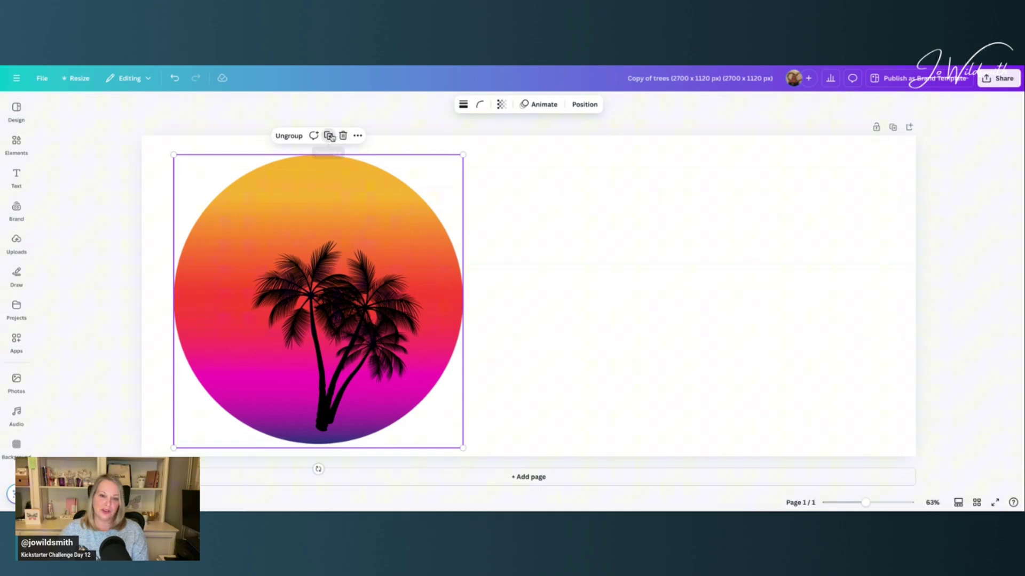
{"action": "left_click_drag", "start_coordinate": [337, 245], "coordinate": [756, 235]}
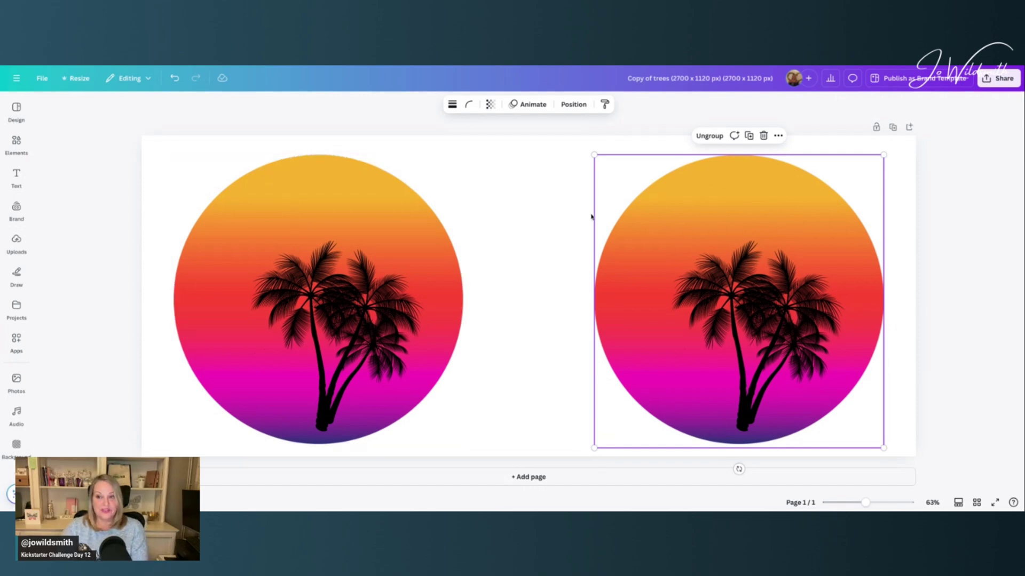
{"action": "left_click", "coordinate": [998, 78]}
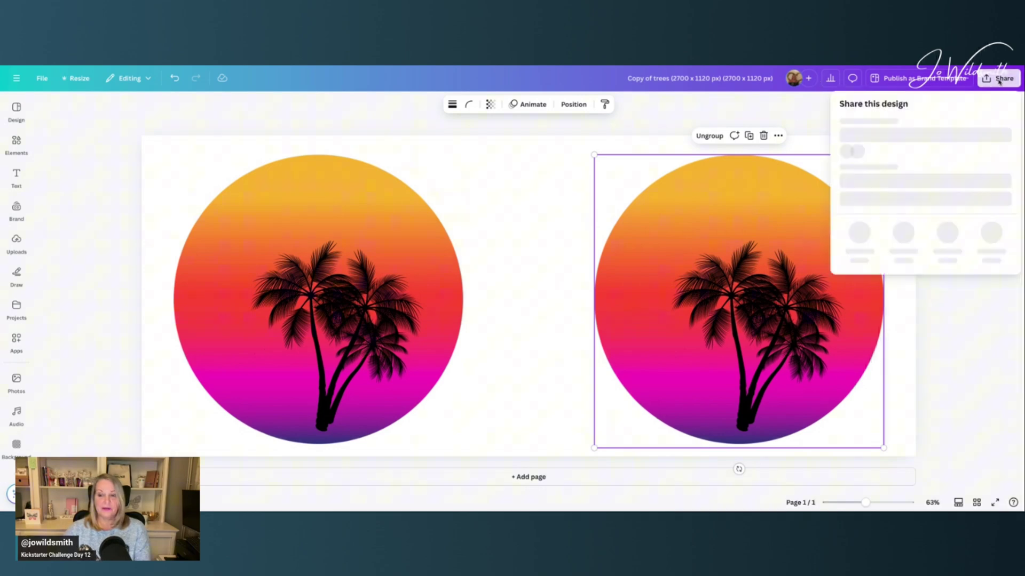
{"action": "left_click", "coordinate": [860, 260]}
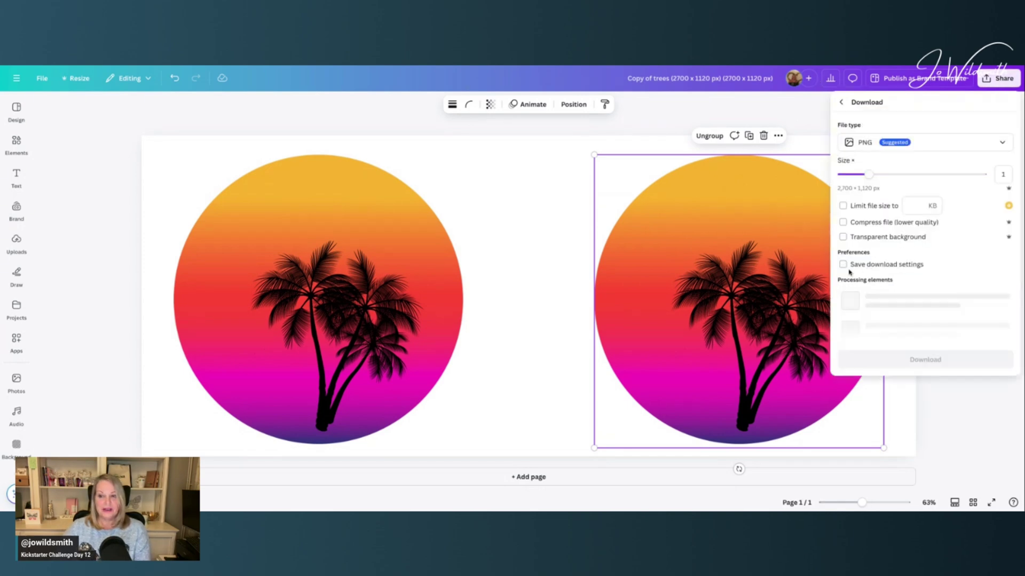
{"action": "left_click", "coordinate": [843, 237]}
{"action": "left_click", "coordinate": [888, 288]}
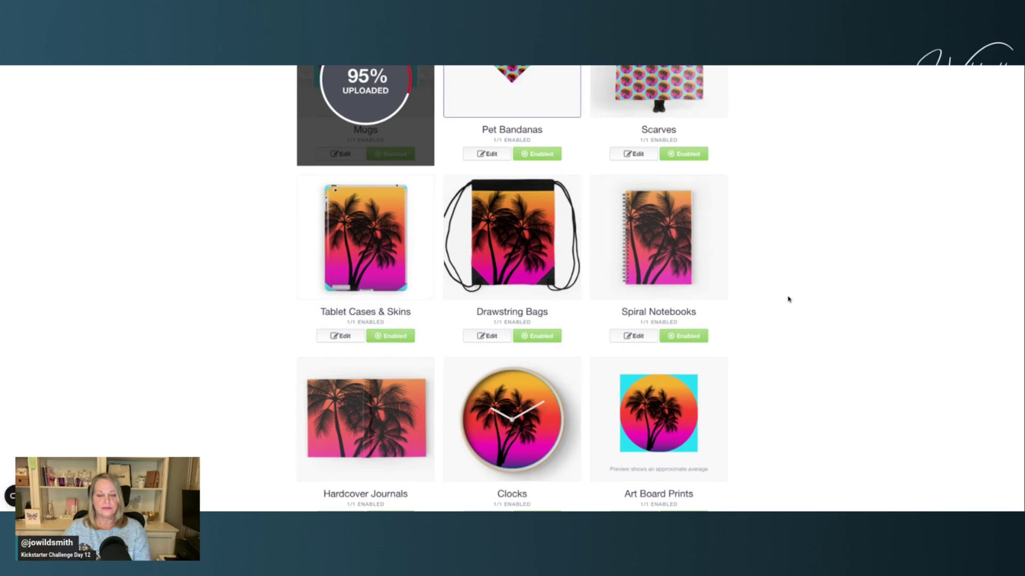
Scroll the Redbubble product grid down to the Jigsaw Puzzles listing while the mug upload finishes.
{"action": "scroll", "coordinate": [789, 301], "scroll_direction": "up", "scroll_amount": 2}
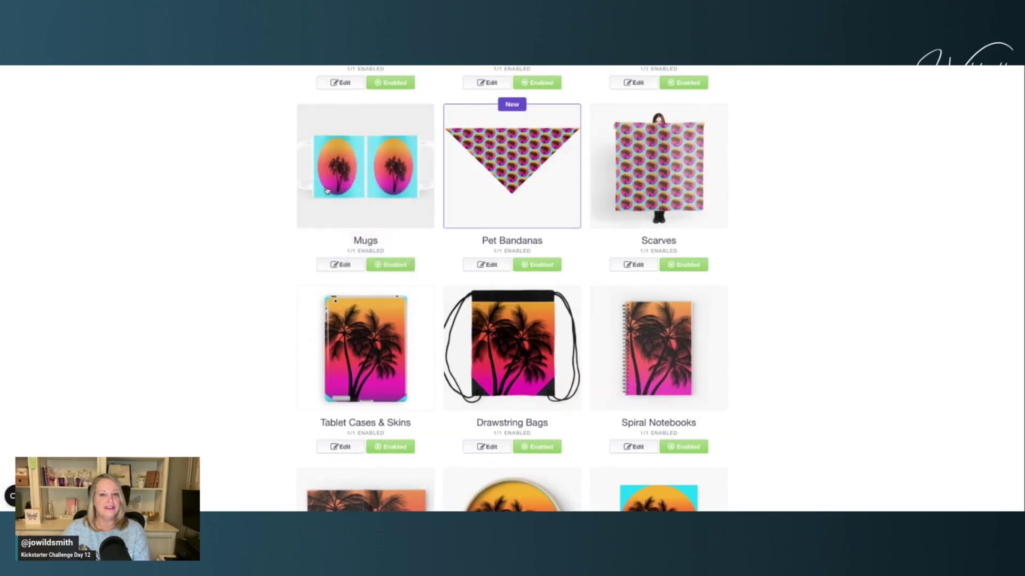
{"action": "scroll", "coordinate": [578, 248], "scroll_direction": "down", "scroll_amount": 1}
{"action": "scroll", "coordinate": [578, 248], "scroll_direction": "down", "scroll_amount": 2}
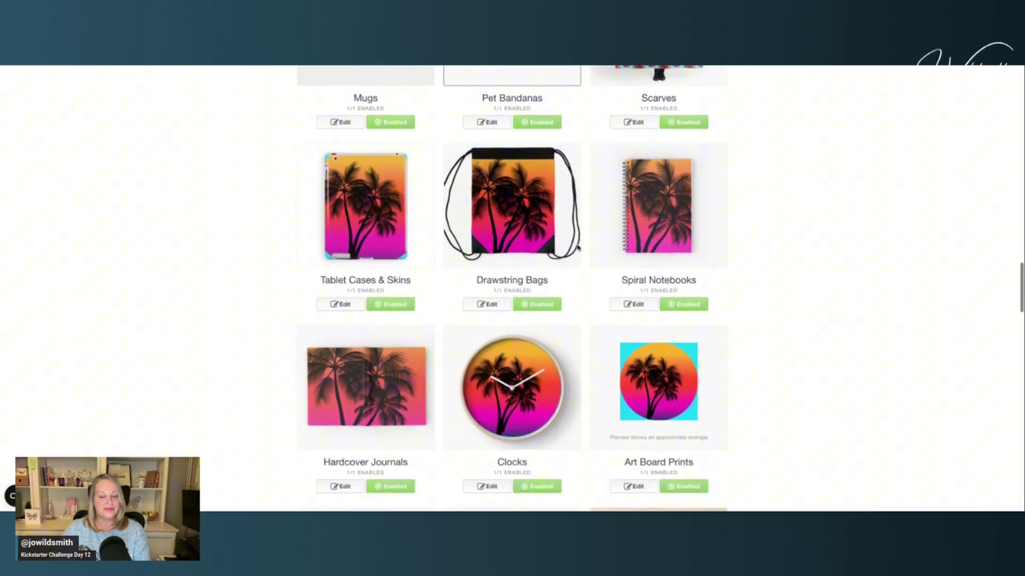
{"action": "scroll", "coordinate": [531, 201], "scroll_direction": "up", "scroll_amount": 1}
{"action": "scroll", "coordinate": [531, 201], "scroll_direction": "down", "scroll_amount": 1}
{"action": "scroll", "coordinate": [529, 201], "scroll_direction": "down", "scroll_amount": 6}
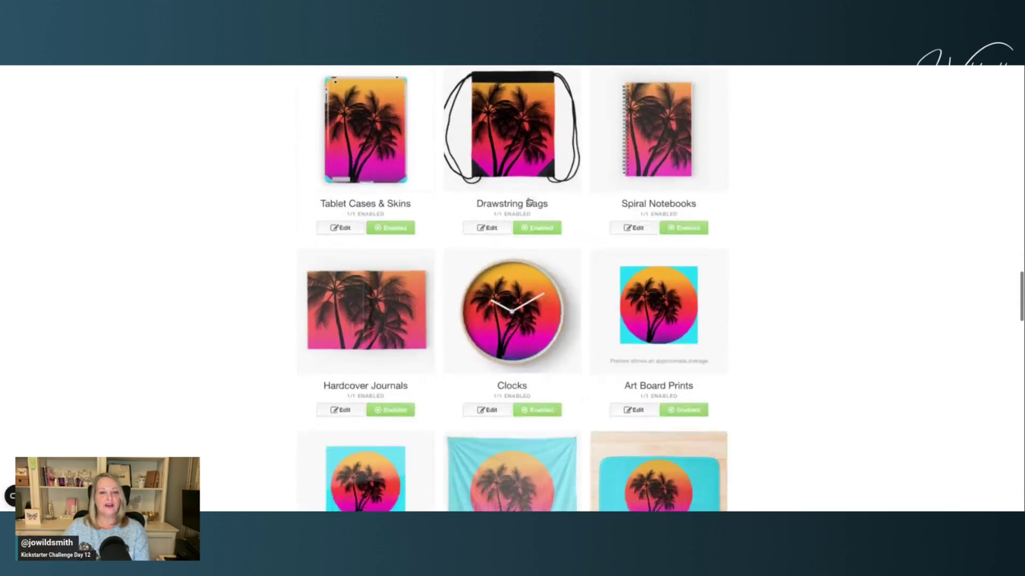
{"action": "scroll", "coordinate": [516, 485], "scroll_direction": "down", "scroll_amount": 7}
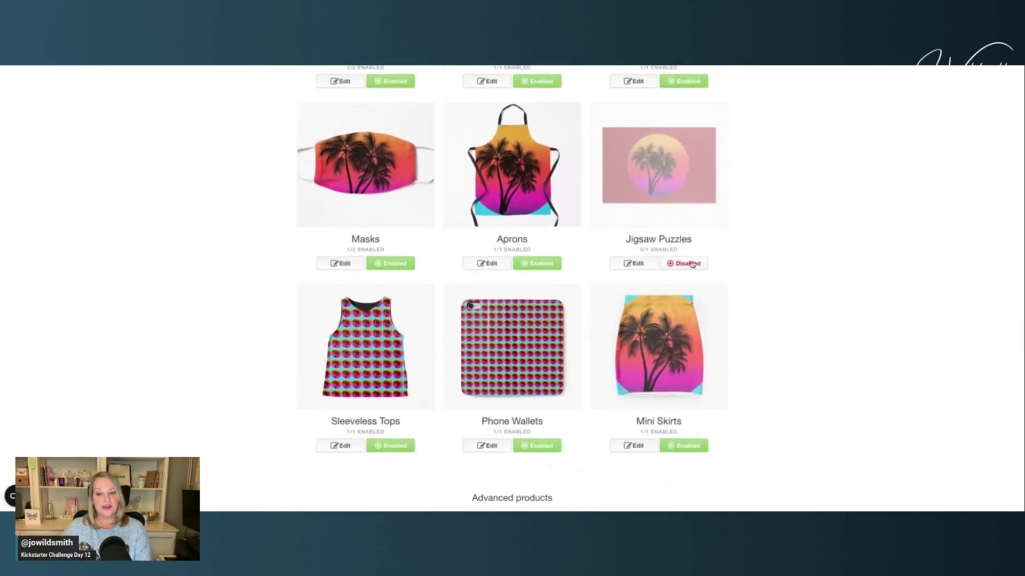
Enable the Jigsaw Puzzles product and bring up its design editor.
{"action": "left_click", "coordinate": [696, 262]}
{"action": "left_click", "coordinate": [651, 263]}
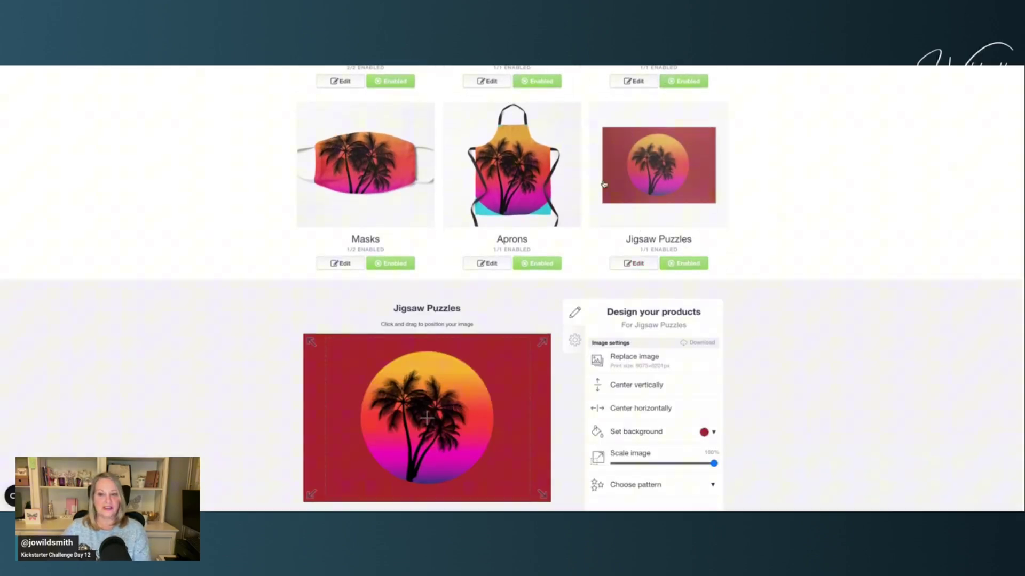
{"action": "scroll", "coordinate": [571, 229], "scroll_direction": "down", "scroll_amount": 3}
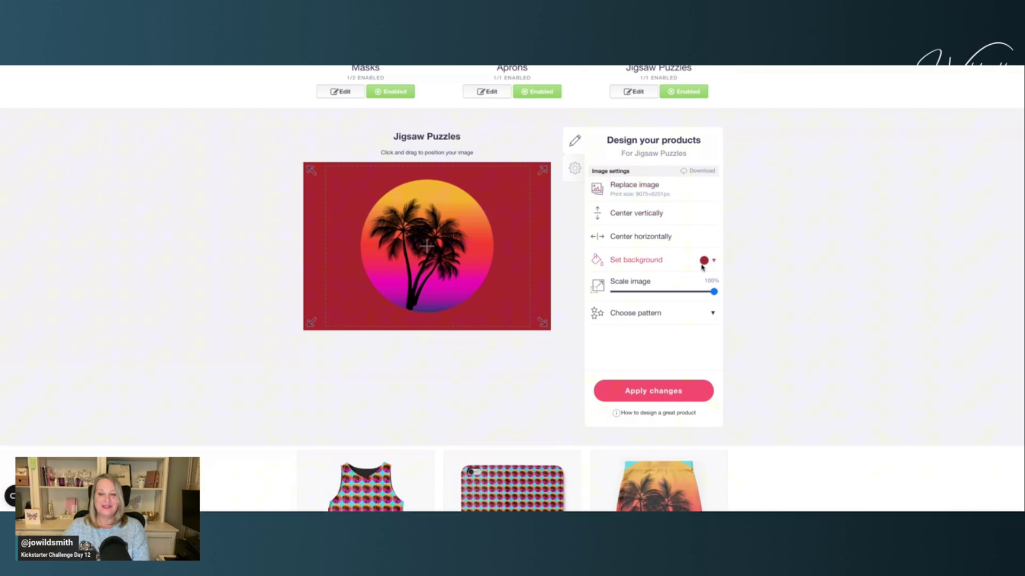
Scale the puzzle image to 24% and tile it in an Offset grid pattern.
{"action": "left_click_drag", "start_coordinate": [713, 292], "coordinate": [638, 292]}
{"action": "left_click", "coordinate": [650, 313]}
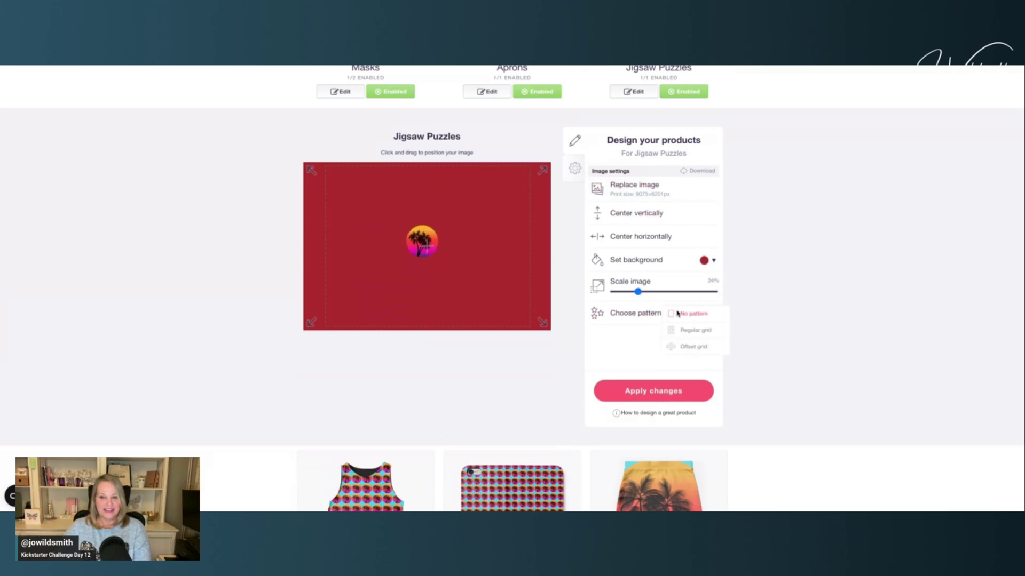
{"action": "left_click", "coordinate": [681, 348]}
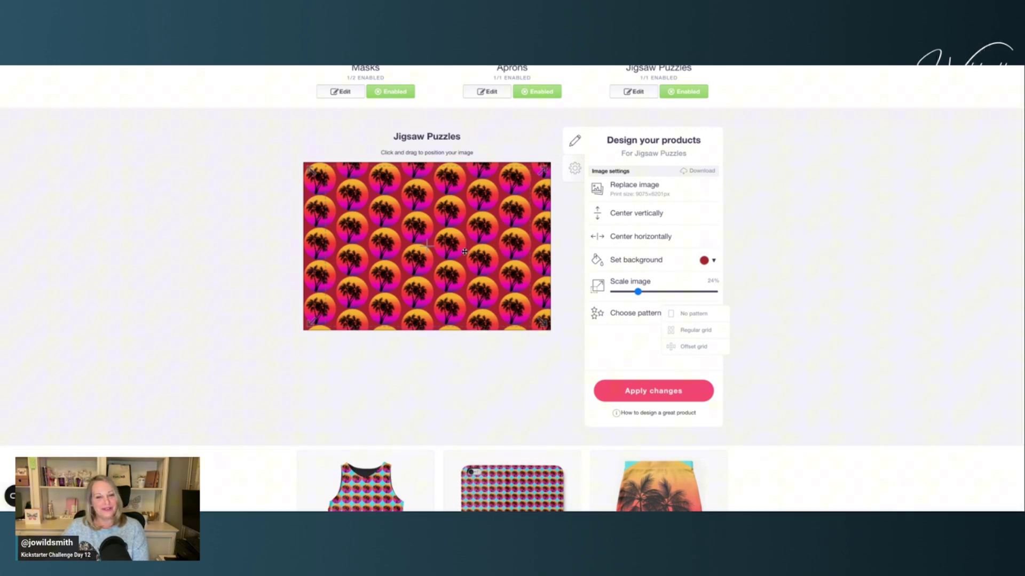
{"action": "scroll", "coordinate": [453, 253], "scroll_direction": "down", "scroll_amount": 3}
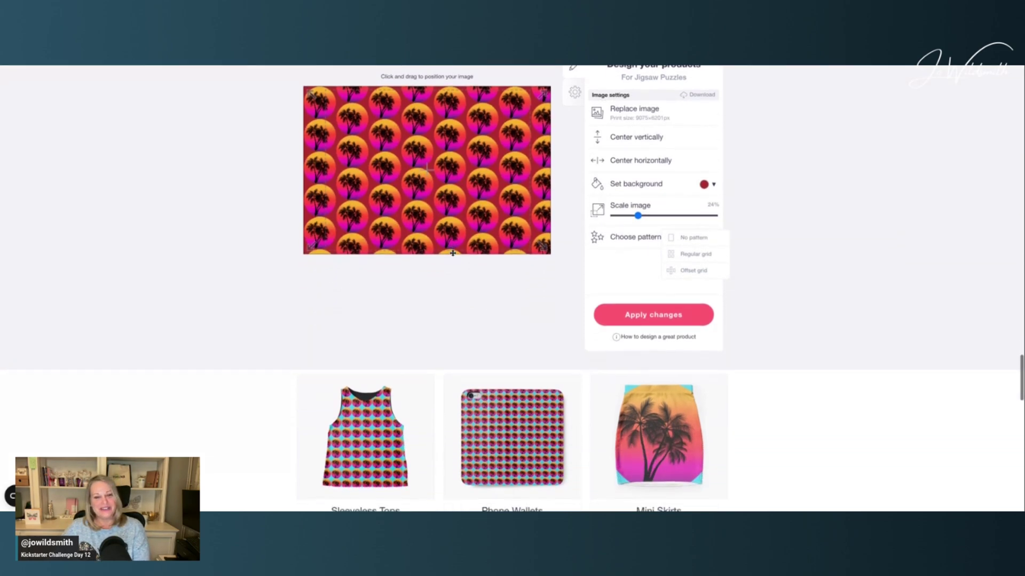
{"action": "scroll", "coordinate": [442, 229], "scroll_direction": "up", "scroll_amount": 2}
{"action": "scroll", "coordinate": [441, 229], "scroll_direction": "up", "scroll_amount": 2}
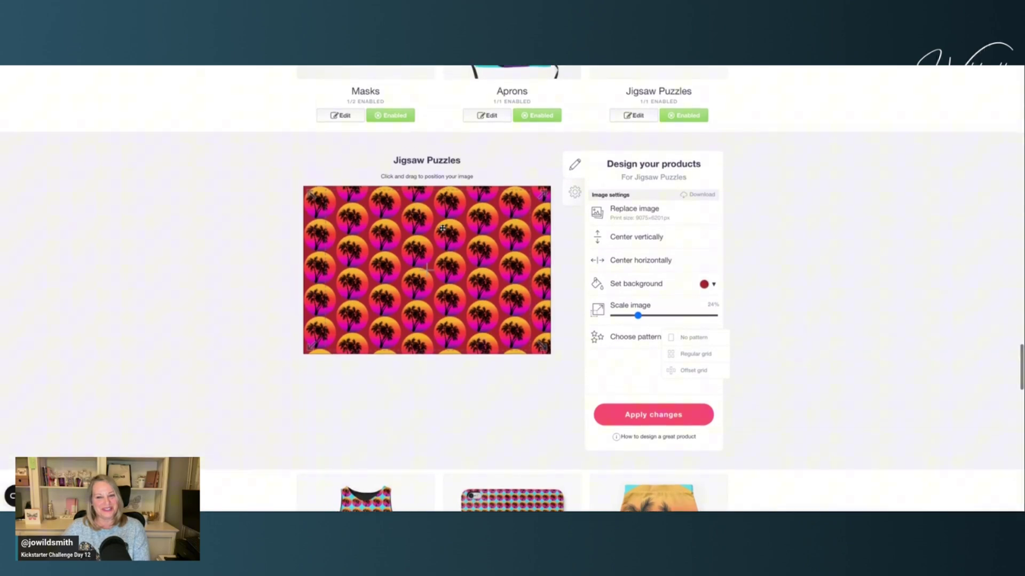
{"action": "scroll", "coordinate": [442, 229], "scroll_direction": "down", "scroll_amount": 3}
{"action": "scroll", "coordinate": [442, 228], "scroll_direction": "down", "scroll_amount": 1}
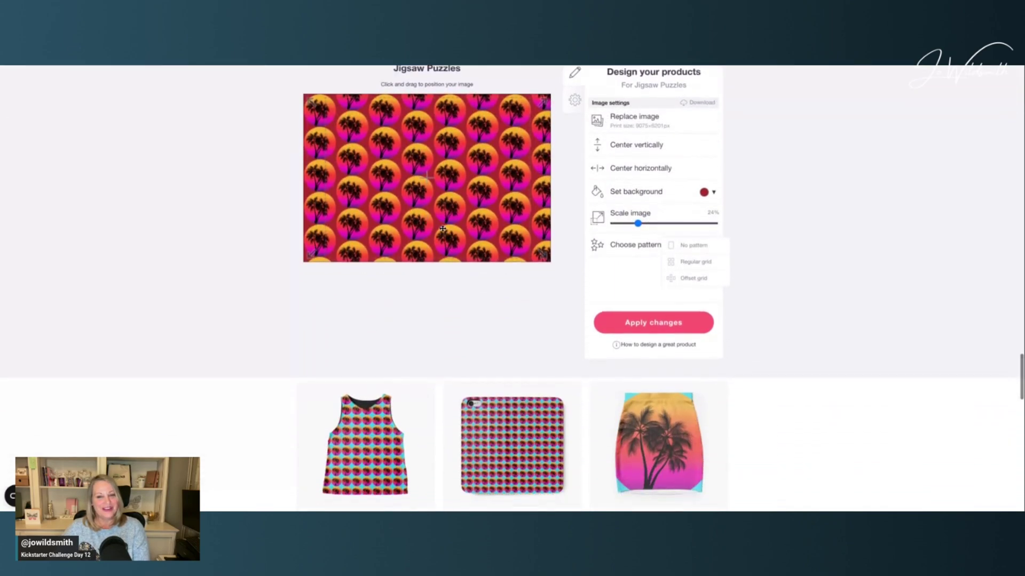
{"action": "scroll", "coordinate": [442, 228], "scroll_direction": "up", "scroll_amount": 1}
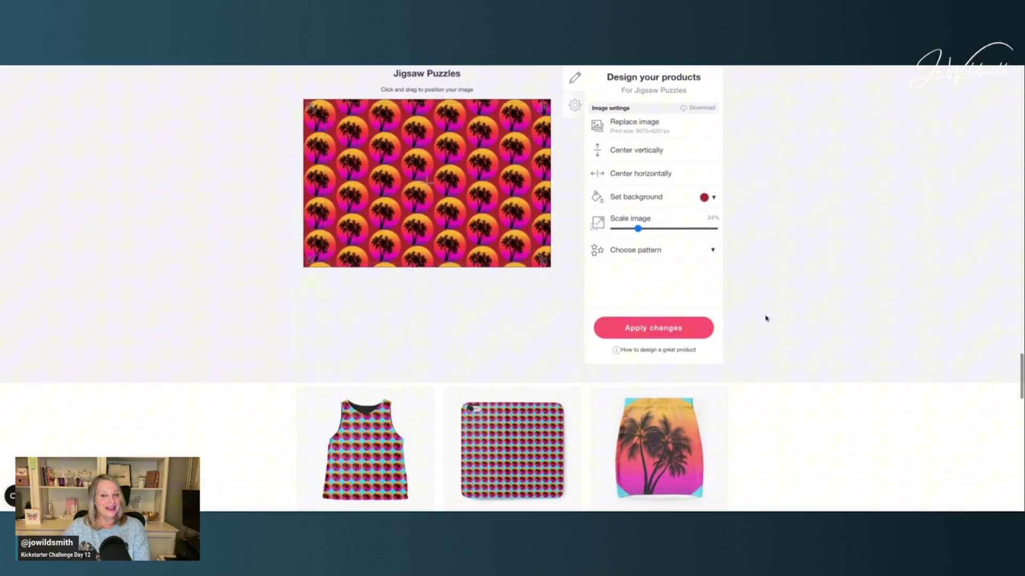
{"action": "scroll", "coordinate": [511, 291], "scroll_direction": "down", "scroll_amount": 10}
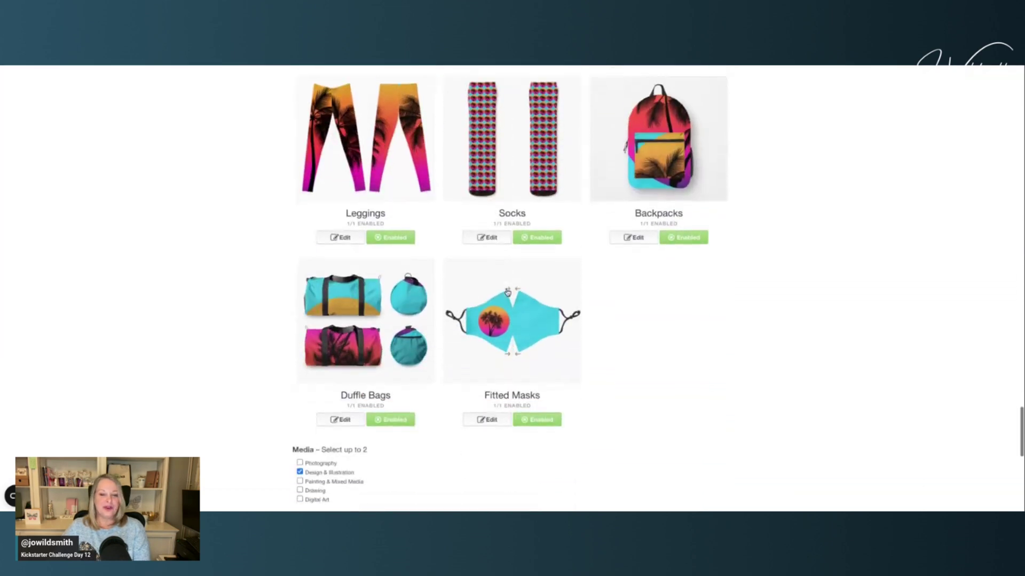
Tick the Redbubble user agreement checkbox and save the work.
{"action": "scroll", "coordinate": [507, 292], "scroll_direction": "down", "scroll_amount": 8}
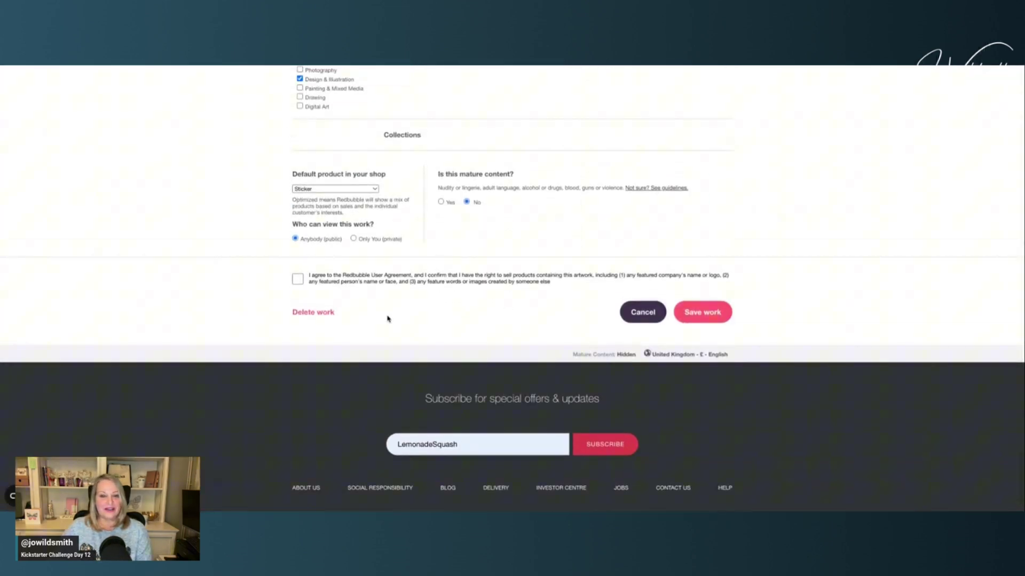
{"action": "left_click", "coordinate": [297, 280]}
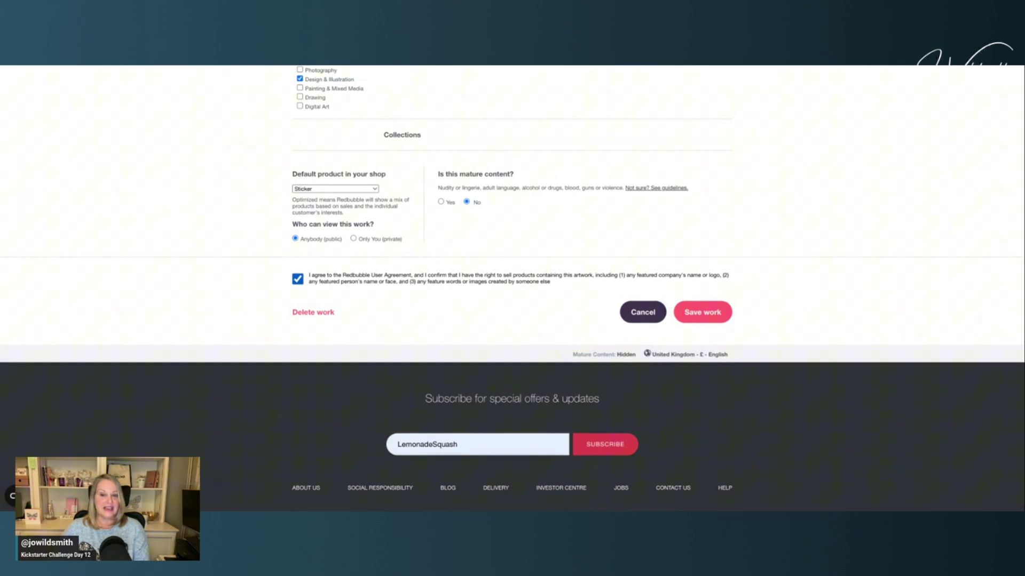
{"action": "left_click", "coordinate": [702, 312]}
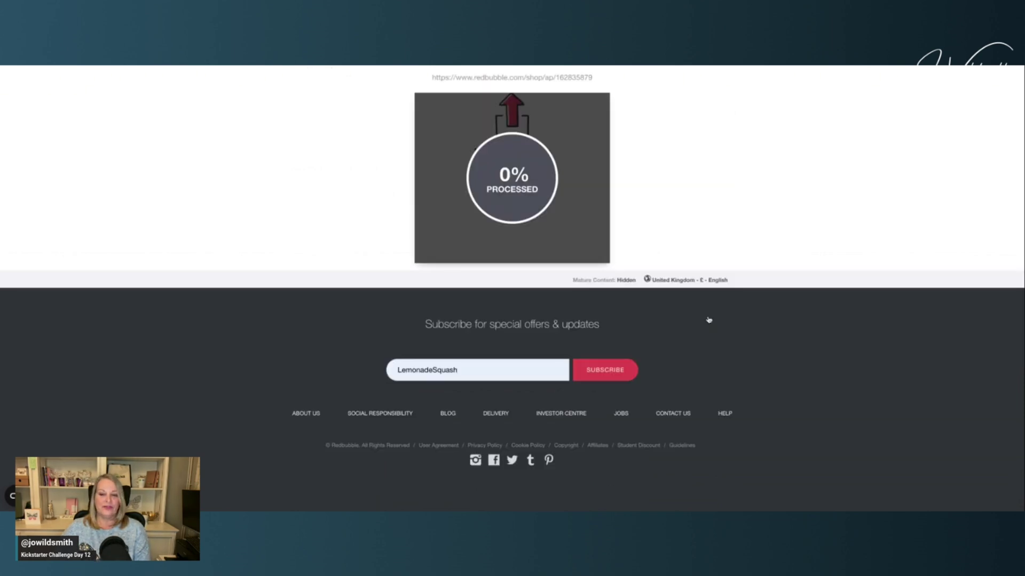